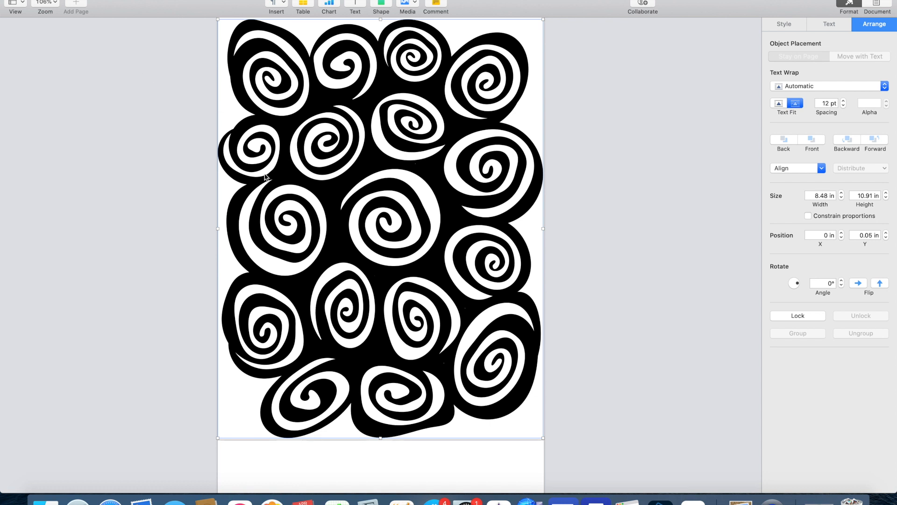
- Deselect the swirls image and save the document
{"action": "left_click", "coordinate": [230, 121]}
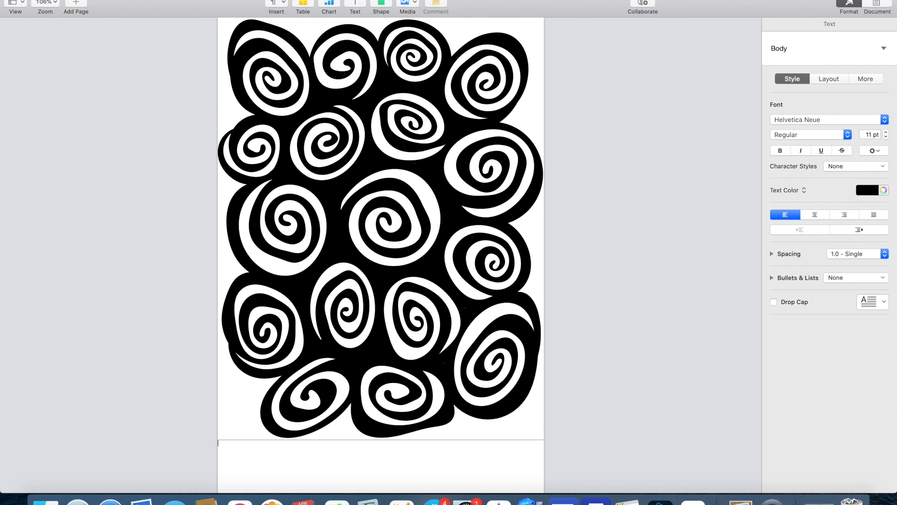
{"action": "left_click", "coordinate": [62, 0]}
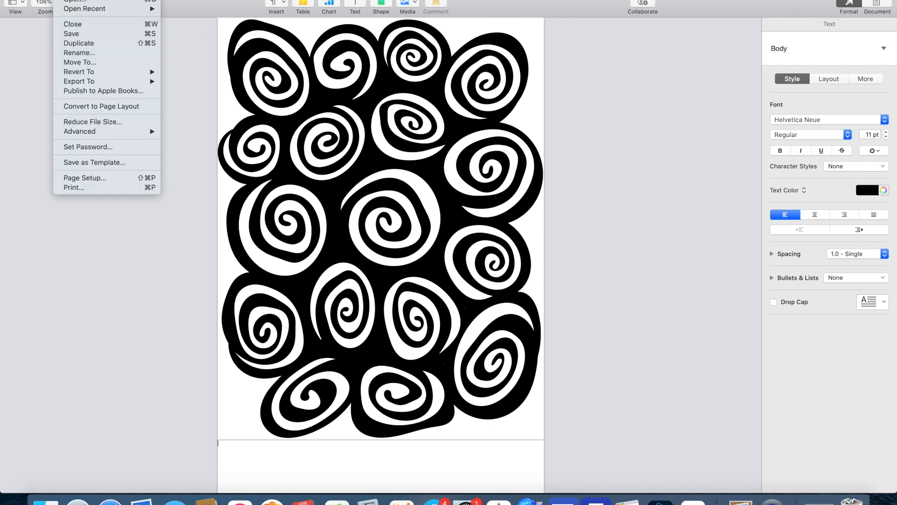
{"action": "left_click", "coordinate": [80, 34]}
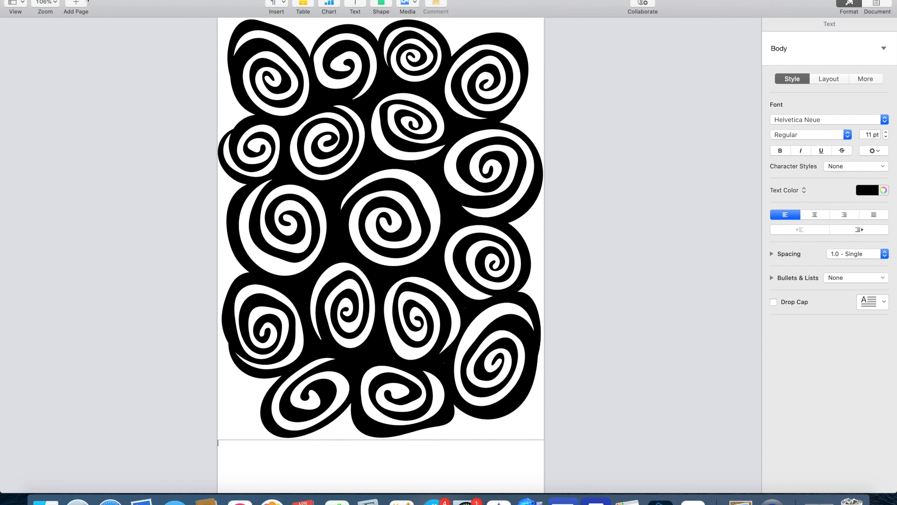
- Export the swirls document to the desktop as a PDF named WP SWIRLS 1 PDF with Best image quality
{"action": "left_click", "coordinate": [66, 0]}
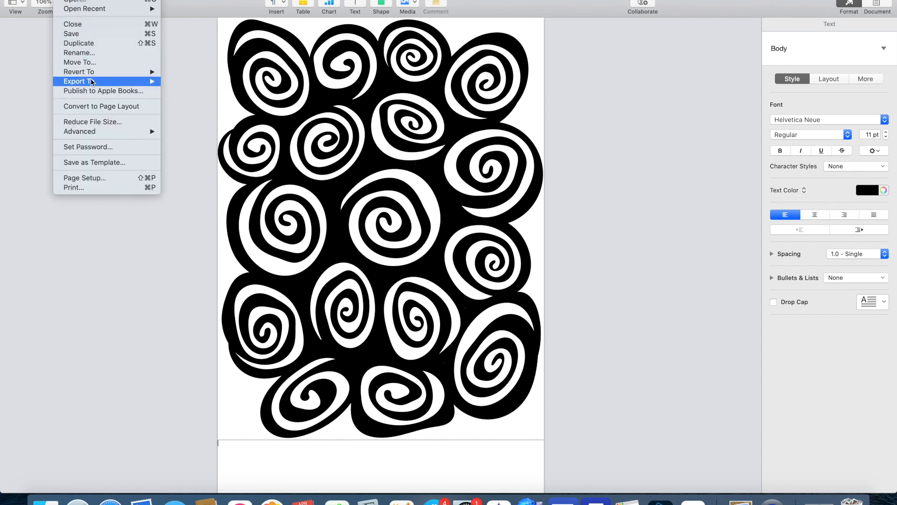
{"action": "mouse_move", "coordinate": [92, 83]}
{"action": "left_click", "coordinate": [176, 82]}
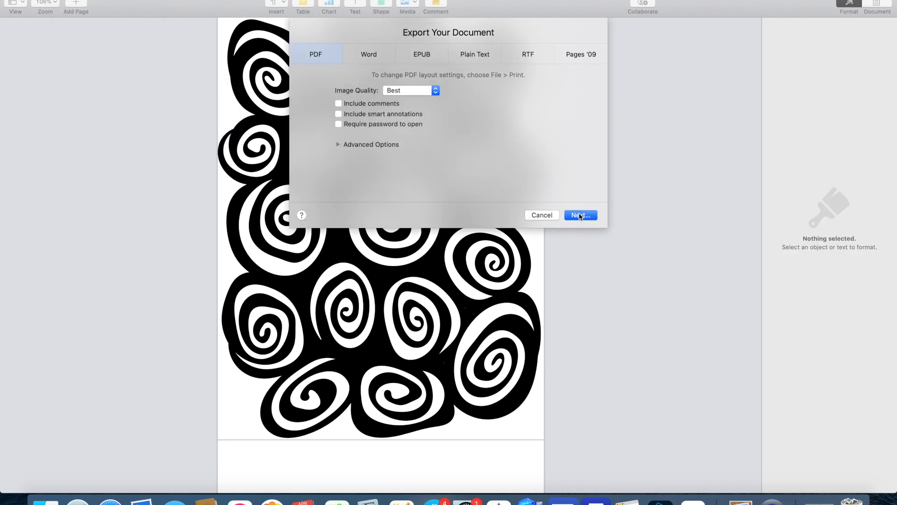
{"action": "left_click", "coordinate": [580, 215]}
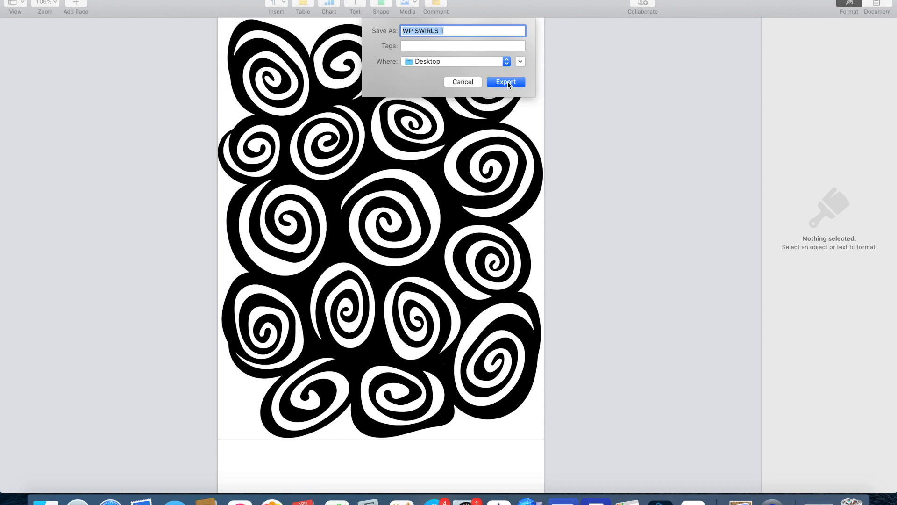
{"action": "key", "text": "Right"}
{"action": "type", "text": "PDF"}
{"action": "left_click", "coordinate": [491, 83]}
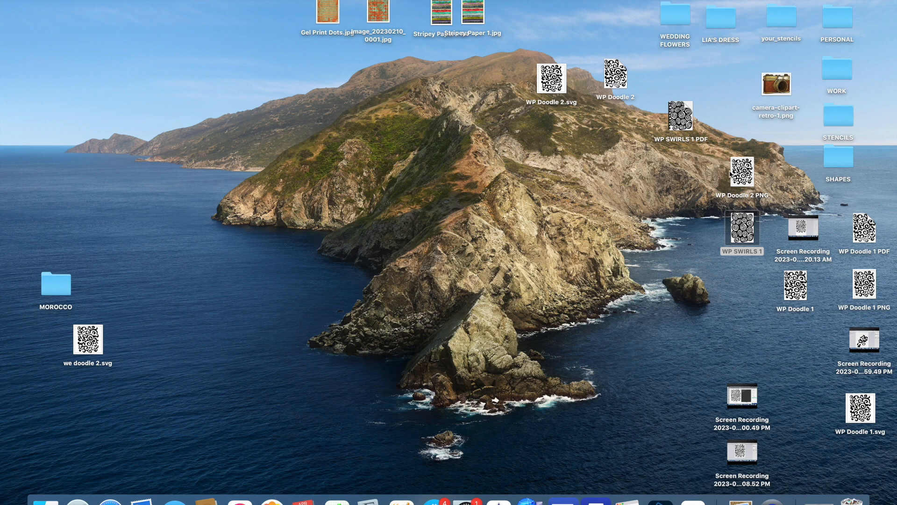
- Open WP SWIRLS 1 PDF from the desktop in Preview and delete its blank second page
{"action": "left_click", "coordinate": [686, 122]}
{"action": "double_click", "coordinate": [685, 123]}
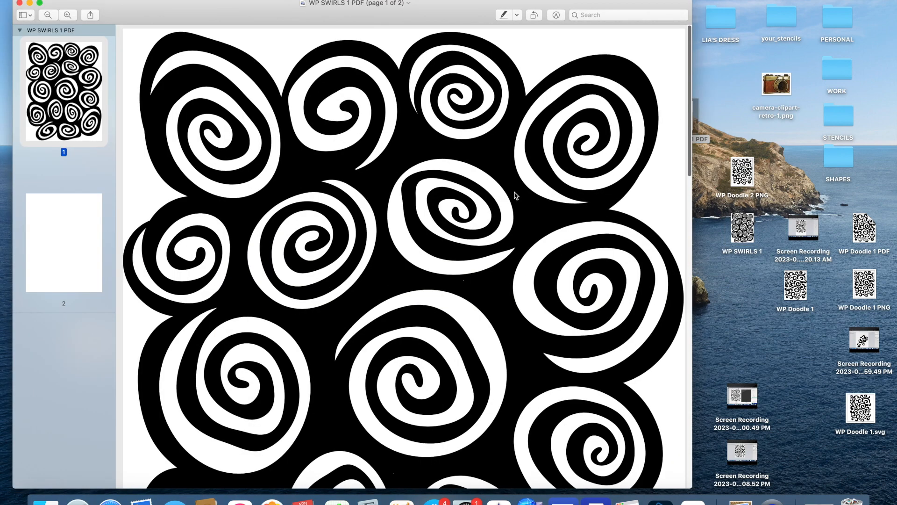
{"action": "left_click", "coordinate": [74, 262]}
{"action": "key", "text": "Delete"}
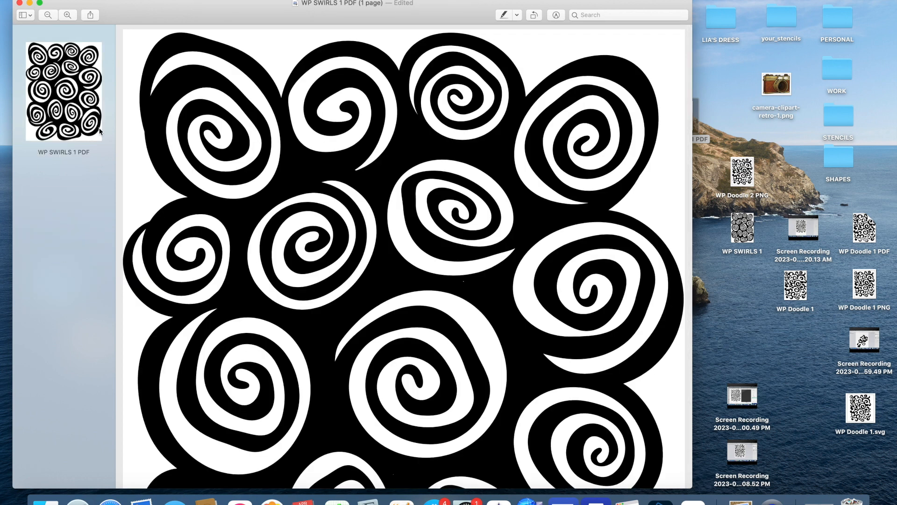
- Export the swirls page to the desktop in PNG format as WP SWIRLS 1 PNG and close the PDF
{"action": "left_click", "coordinate": [69, 0]}
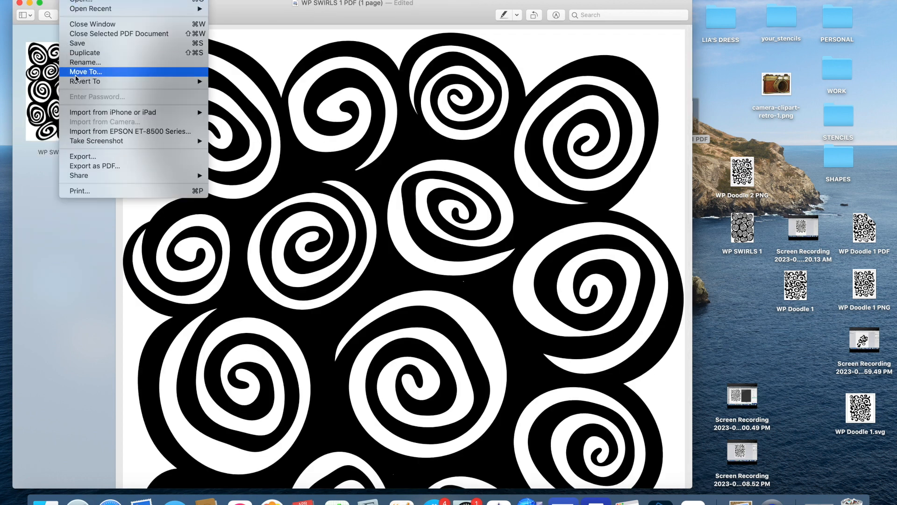
{"action": "left_click", "coordinate": [85, 156]}
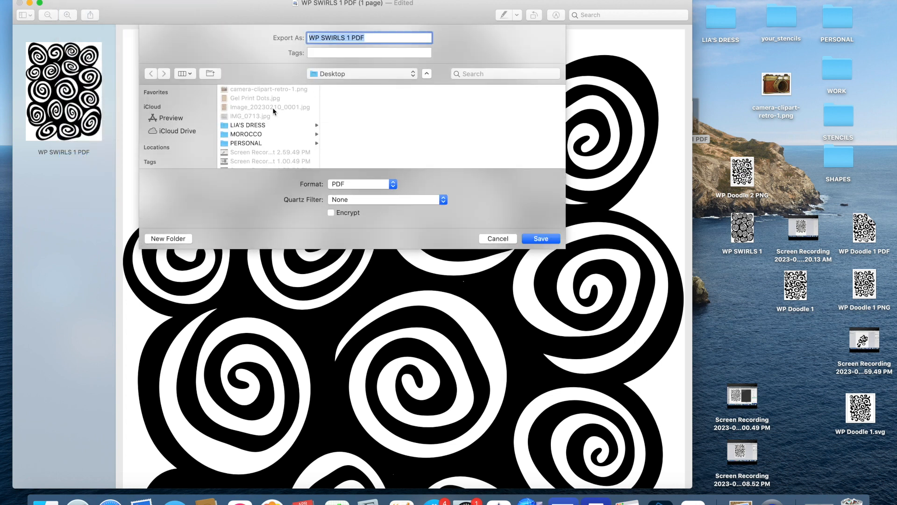
{"action": "left_click", "coordinate": [372, 38]}
{"action": "key", "text": "BackSpace"}
{"action": "key", "text": "BackSpace"}
{"action": "key", "text": "BackSpace"}
{"action": "type", "text": "PNG"}
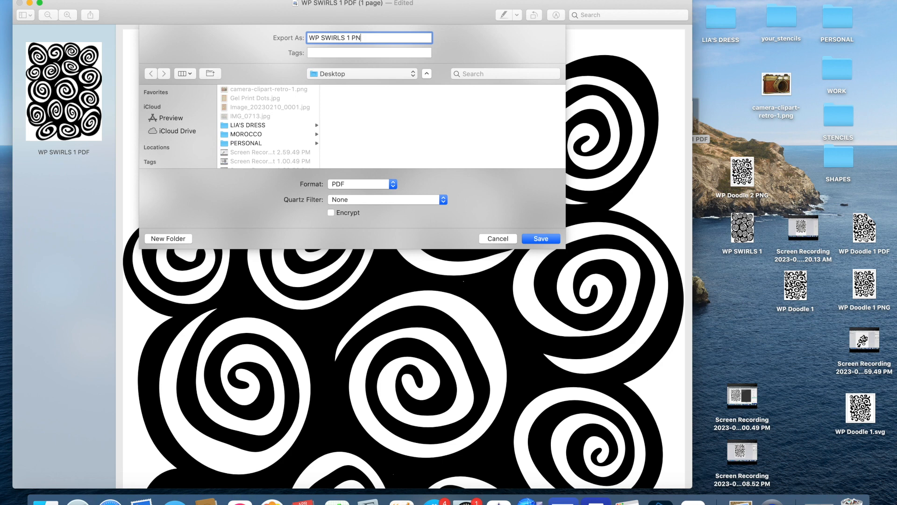
{"action": "left_click", "coordinate": [379, 187]}
{"action": "left_click", "coordinate": [366, 196]}
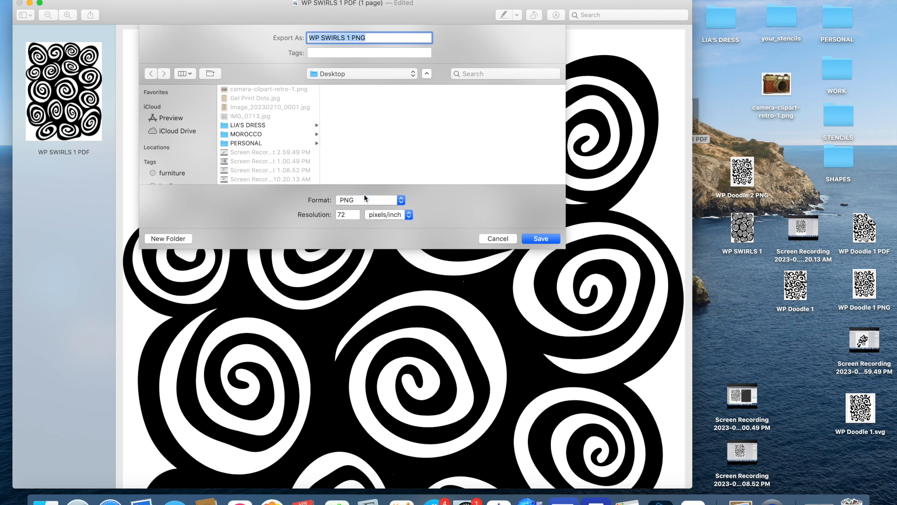
{"action": "left_click", "coordinate": [542, 239]}
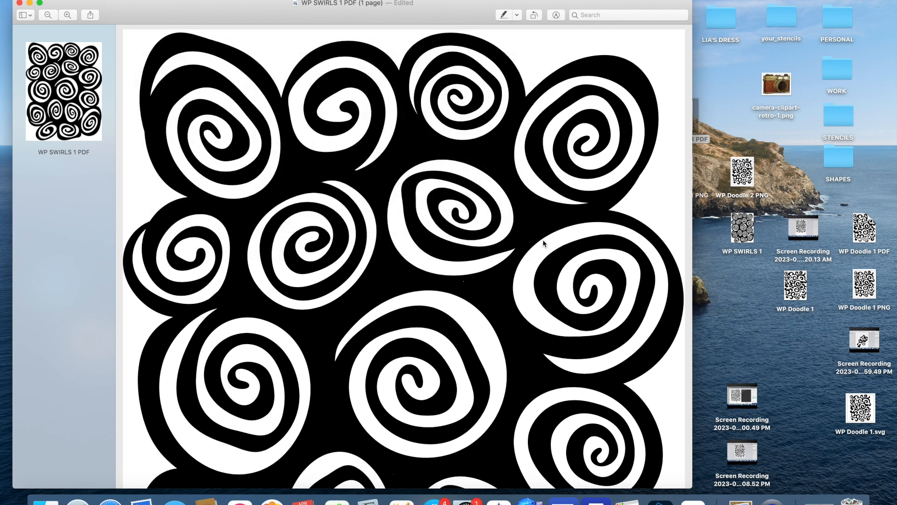
{"action": "left_click", "coordinate": [19, 3]}
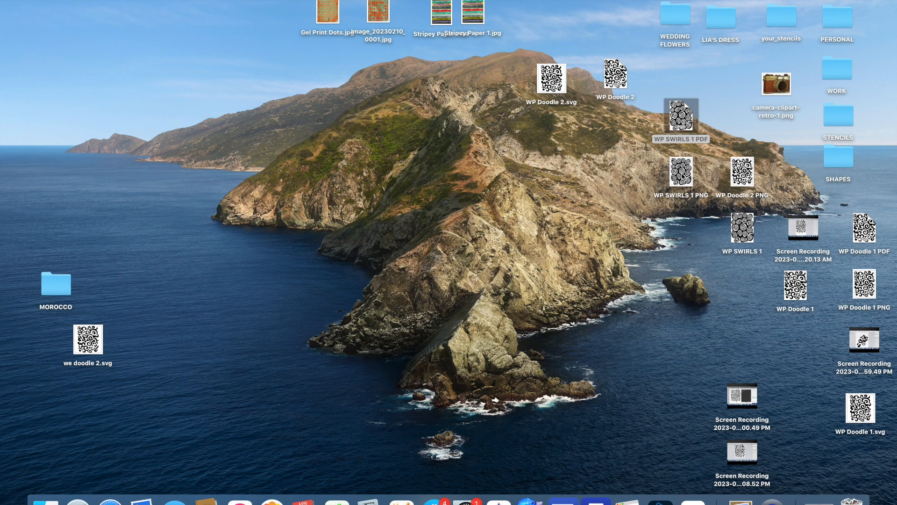
- Open WP SWIRLS 1 PNG from the desktop and send it by AirDrop to the listed contact
{"action": "left_click", "coordinate": [685, 174]}
{"action": "double_click", "coordinate": [681, 172]}
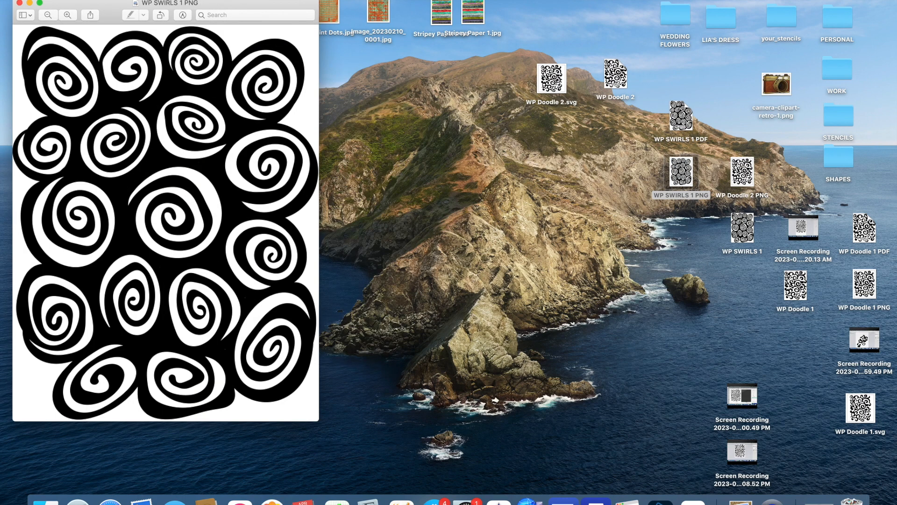
{"action": "left_click", "coordinate": [90, 15]}
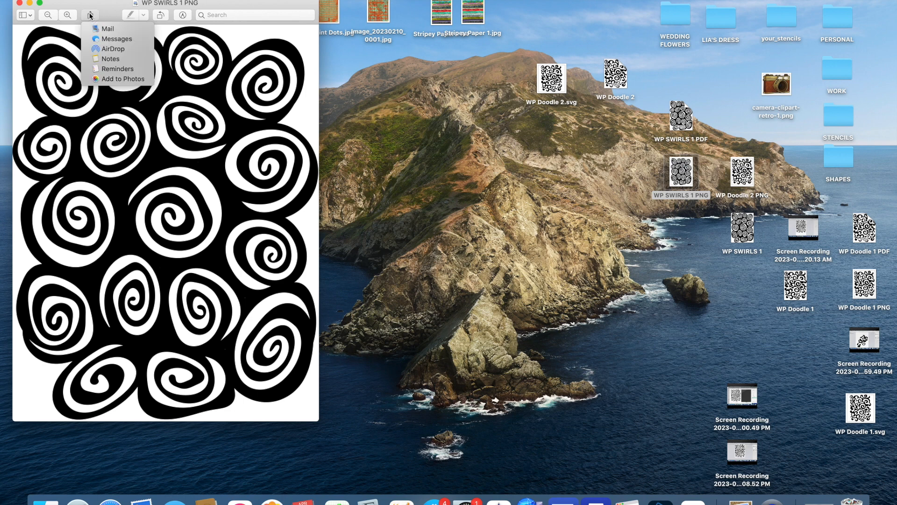
{"action": "left_click", "coordinate": [112, 46]}
{"action": "left_click", "coordinate": [109, 182]}
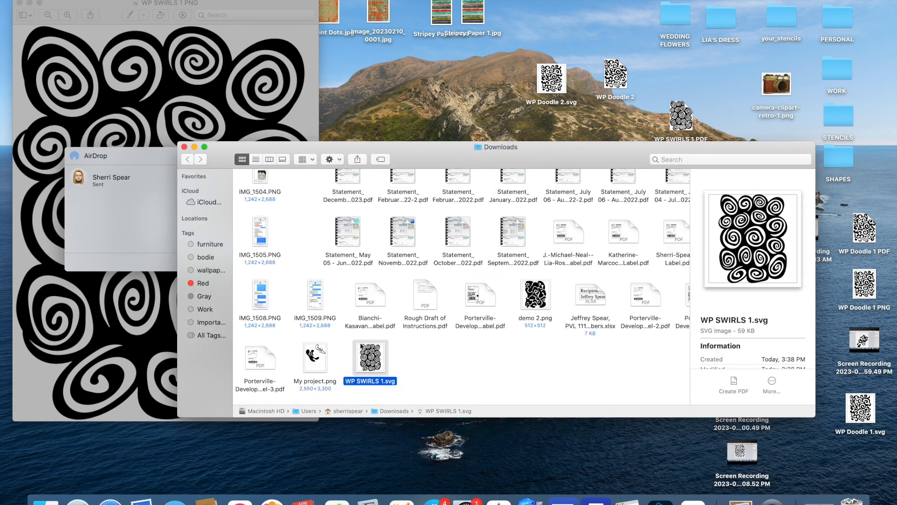
- Move WP SWIRLS 1.svg from the Downloads folder to the desktop and close the Finder, AirDrop and PNG windows
{"action": "mouse_move", "coordinate": [371, 357]}
{"action": "left_mouse_down"}
{"action": "mouse_move", "coordinate": [494, 196]}
{"action": "mouse_move", "coordinate": [537, 92]}
{"action": "mouse_move", "coordinate": [501, 86]}
{"action": "left_mouse_up"}
{"action": "left_click", "coordinate": [184, 147]}
{"action": "left_click", "coordinate": [247, 264]}
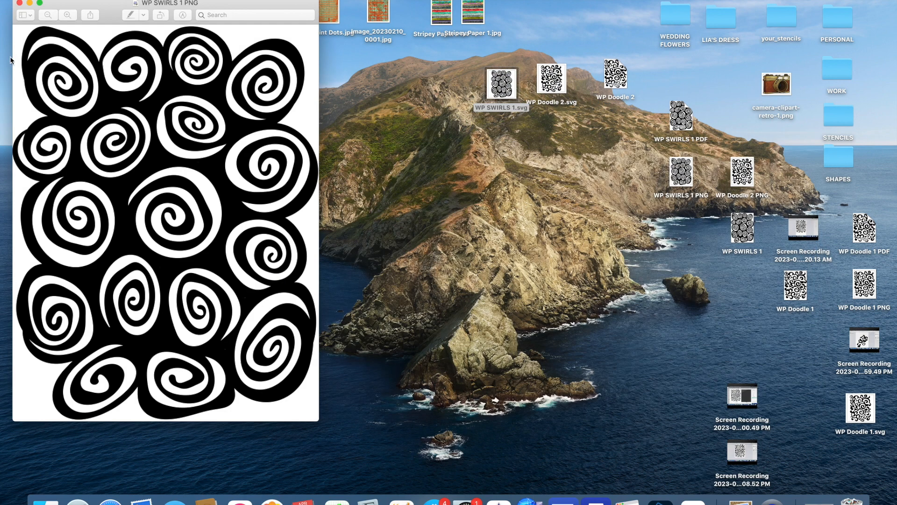
{"action": "left_click", "coordinate": [18, 3]}
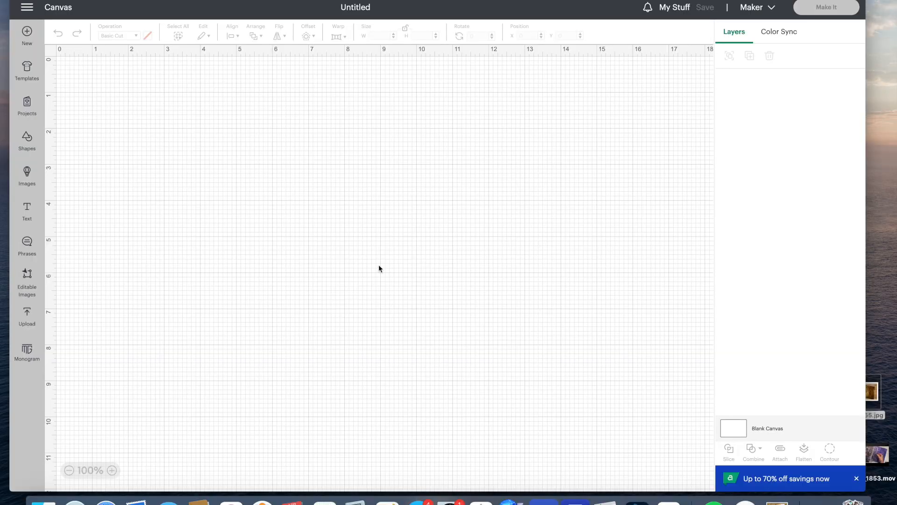
- In Cricut Design Space, upload WP SWIRLS 1.svg from the desktop as a cut image
{"action": "left_click", "coordinate": [28, 313]}
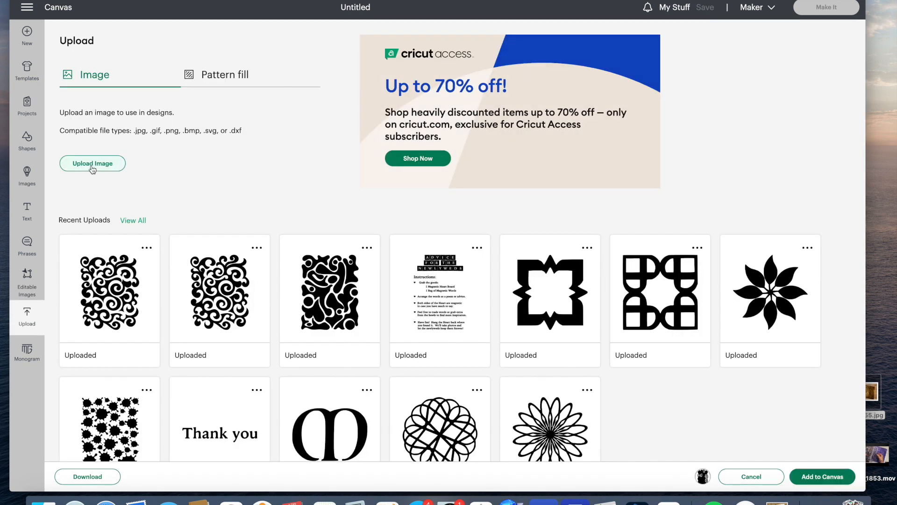
{"action": "left_click", "coordinate": [92, 163]}
{"action": "left_click", "coordinate": [456, 238]}
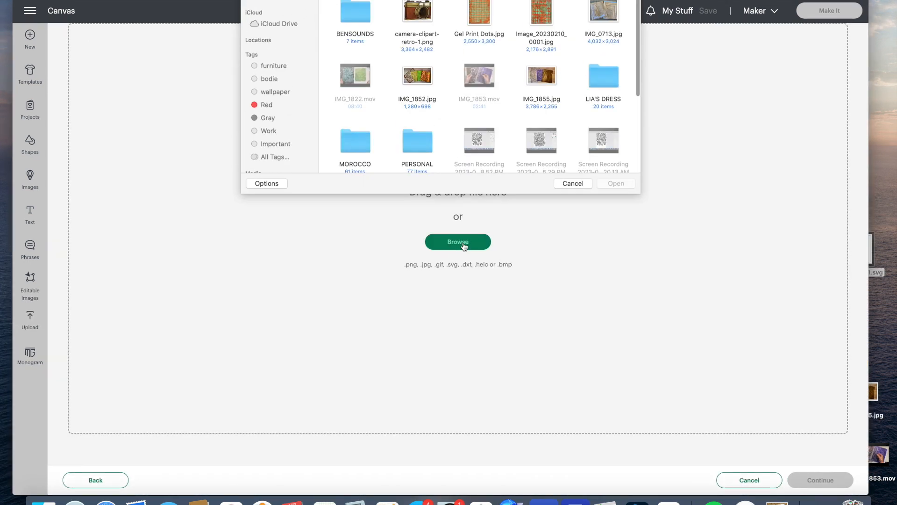
{"action": "scroll", "coordinate": [504, 118], "scroll_direction": "down", "scroll_amount": 5}
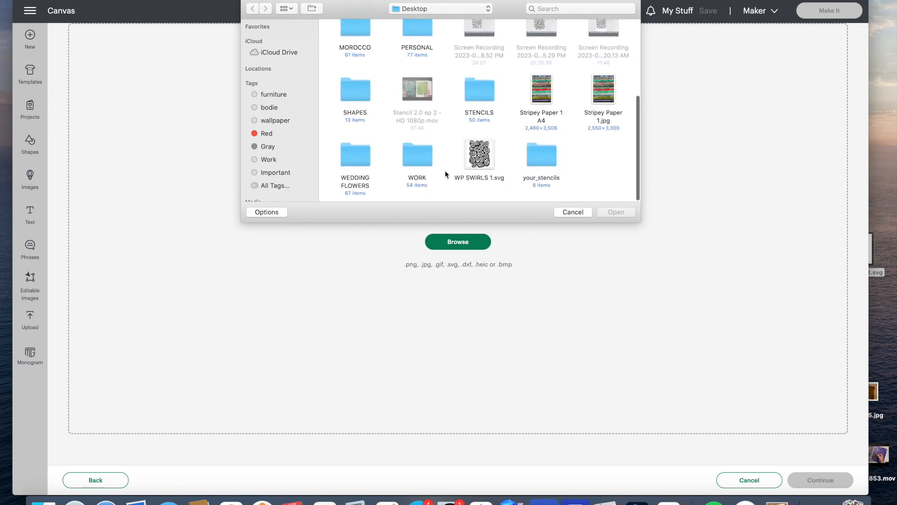
{"action": "left_click", "coordinate": [473, 163]}
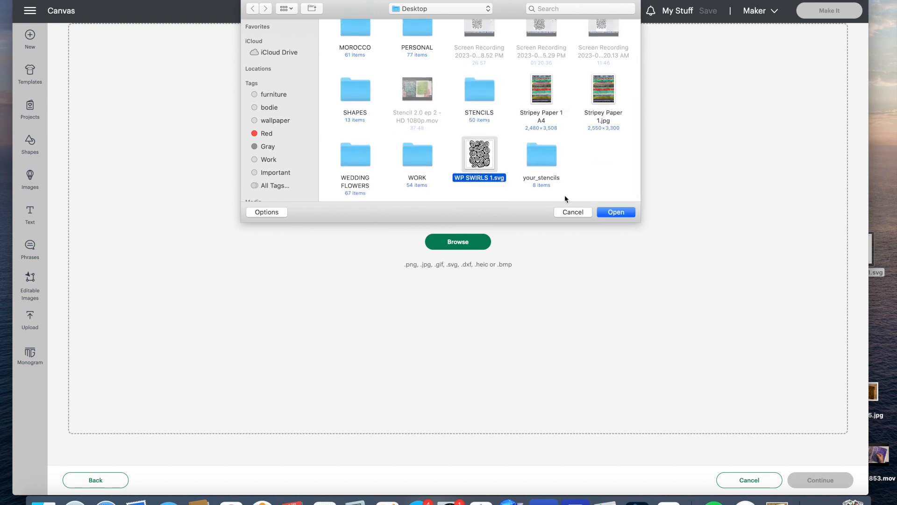
{"action": "left_click", "coordinate": [618, 212]}
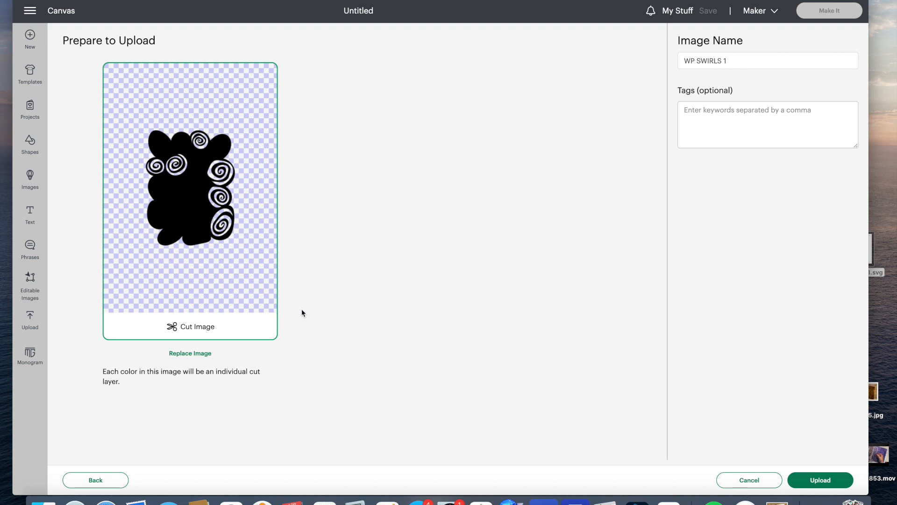
{"action": "left_click", "coordinate": [818, 481]}
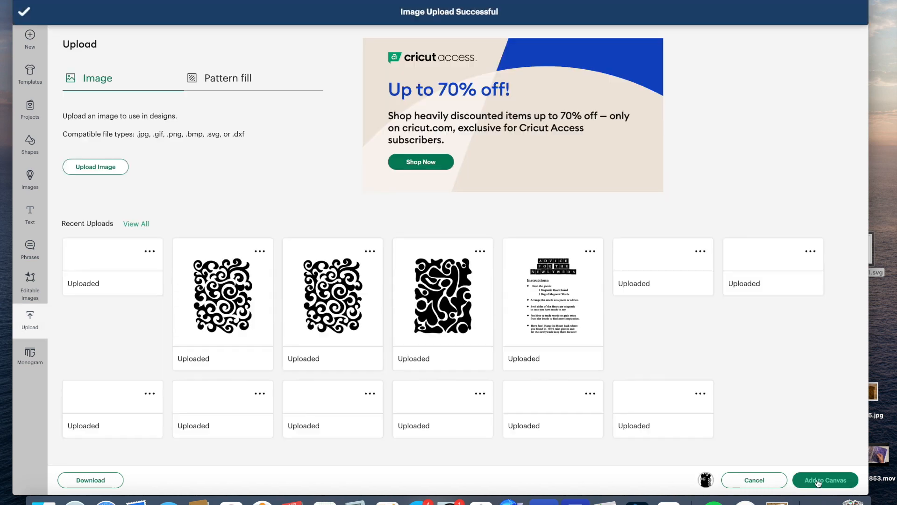
- Add the uploaded swirls image to the canvas in two copies and place both at position X 0, Y 0
{"action": "left_click", "coordinate": [110, 298]}
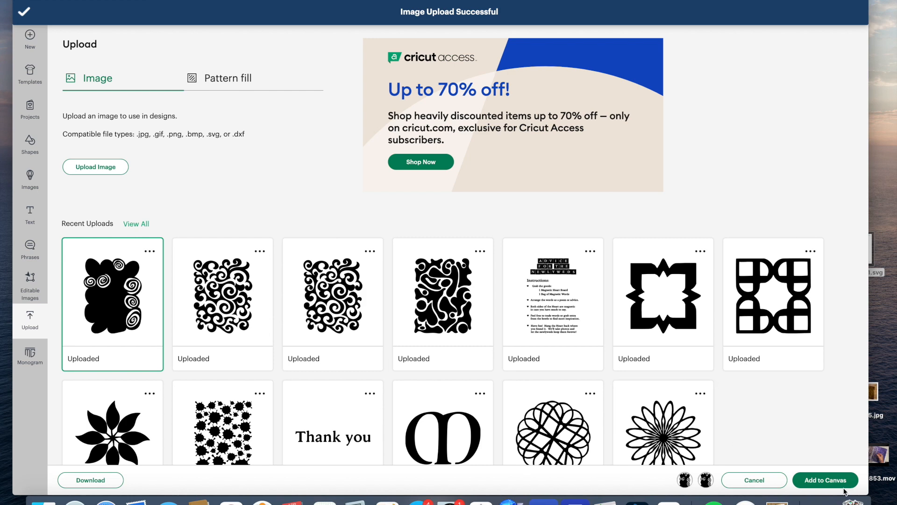
{"action": "left_click", "coordinate": [831, 482]}
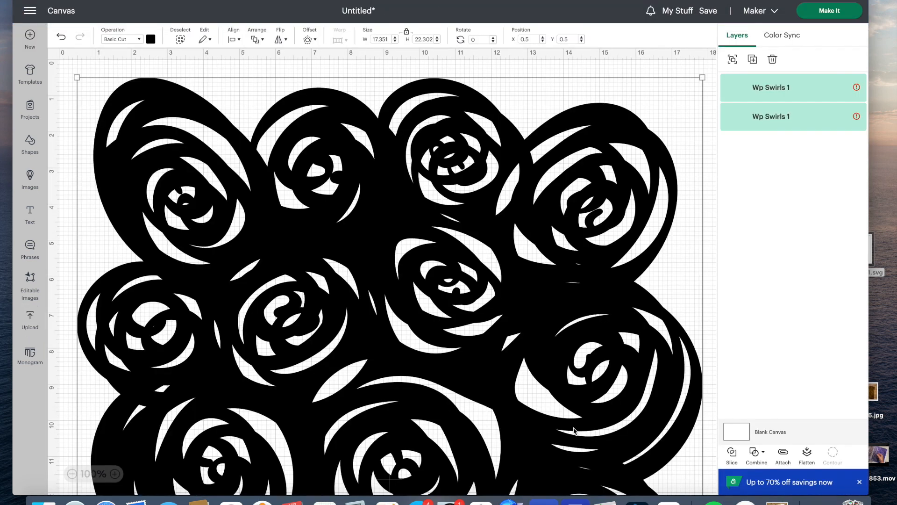
{"action": "left_click_drag", "start_coordinate": [536, 411], "coordinate": [506, 369]}
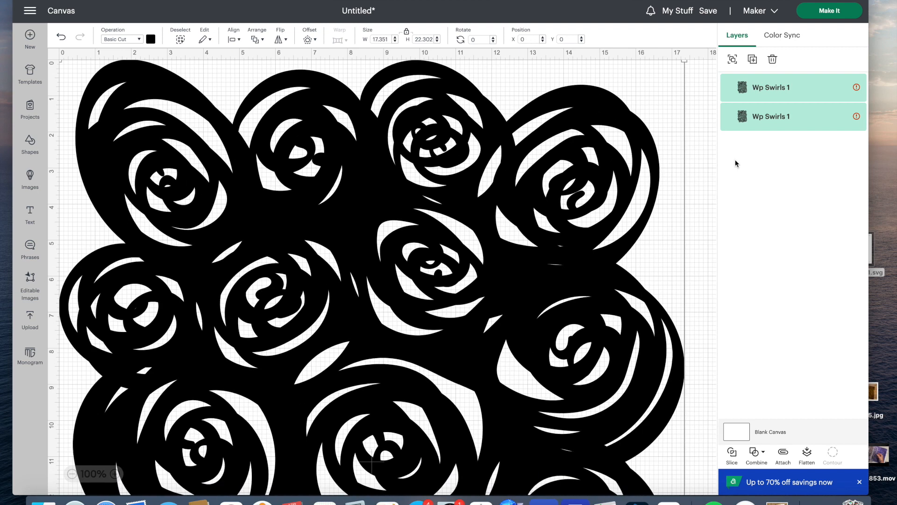
- Unlock the proportions, resize the two swirls layers to 8 in wide by 10 in high, and lock the proportions again
{"action": "left_click", "coordinate": [406, 33]}
{"action": "left_click_drag", "start_coordinate": [389, 39], "coordinate": [359, 41]}
{"action": "key", "text": "Tab"}
{"action": "type", "text": "10"}
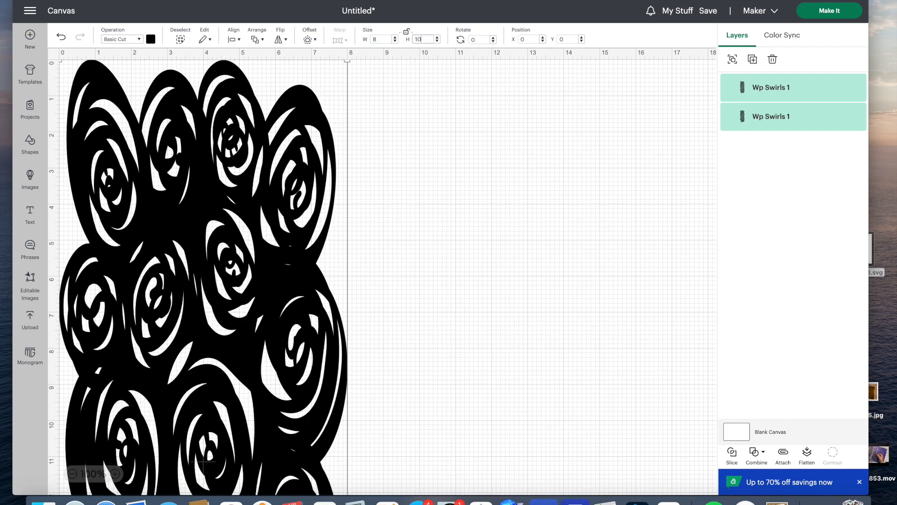
{"action": "key", "text": "Return"}
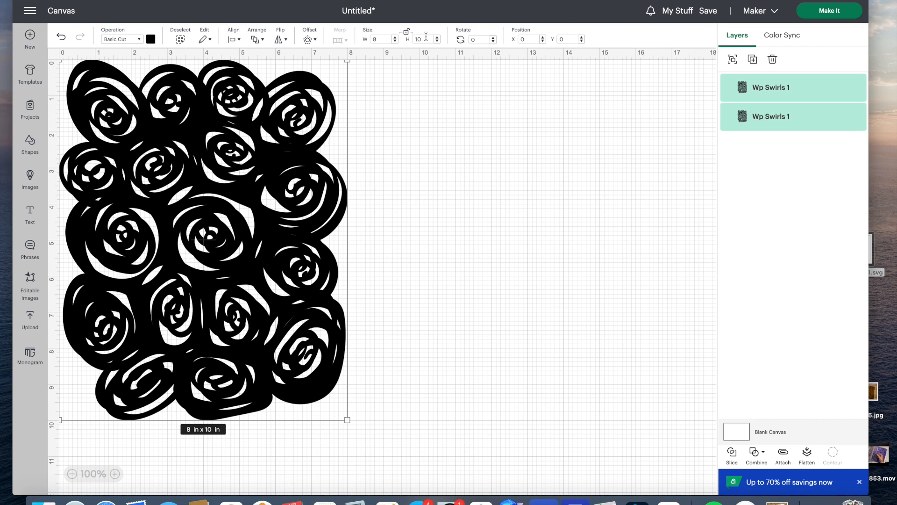
{"action": "left_click", "coordinate": [407, 32]}
- Hide the lower Wp Swirls 1 layer and move the visible swirls design into the canvas's upper-left corner
{"action": "left_click", "coordinate": [857, 117]}
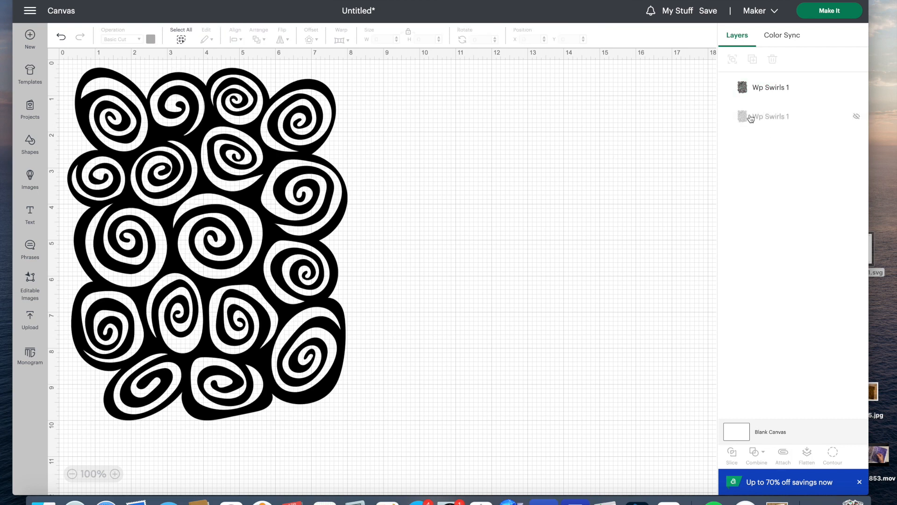
{"action": "mouse_move", "coordinate": [312, 244]}
{"action": "left_mouse_down"}
{"action": "mouse_move", "coordinate": [384, 253]}
{"action": "mouse_move", "coordinate": [303, 236]}
{"action": "left_mouse_up"}
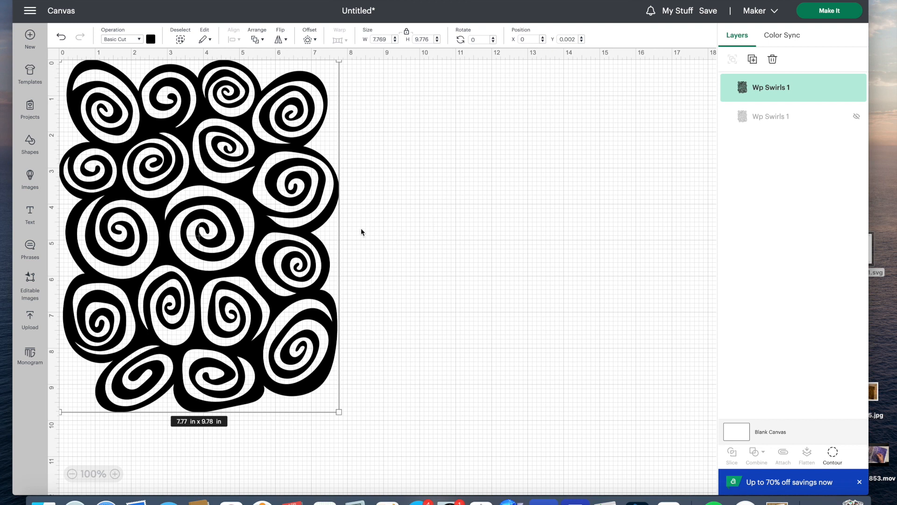
- Move the swirls design away from the canvas's upper-left corner and back into it
{"action": "left_click_drag", "start_coordinate": [256, 223], "coordinate": [256, 223]}
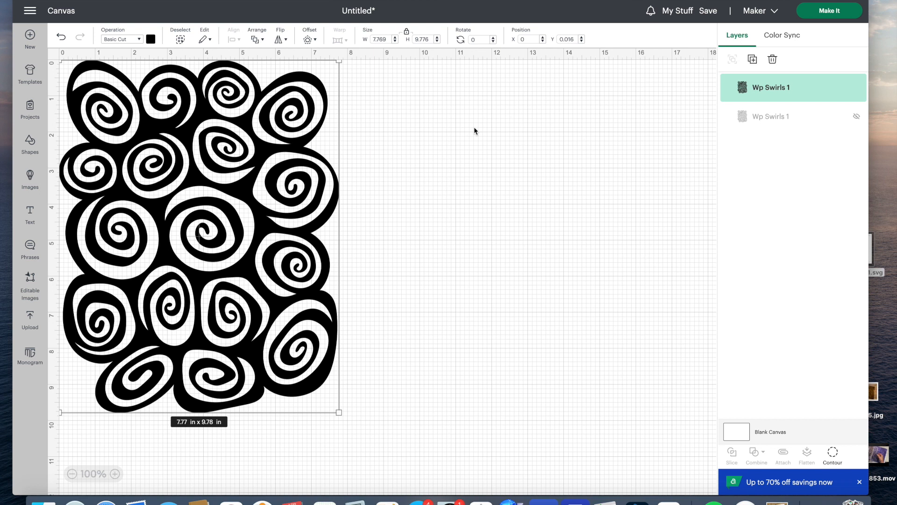
{"action": "left_click_drag", "start_coordinate": [288, 237], "coordinate": [288, 237]}
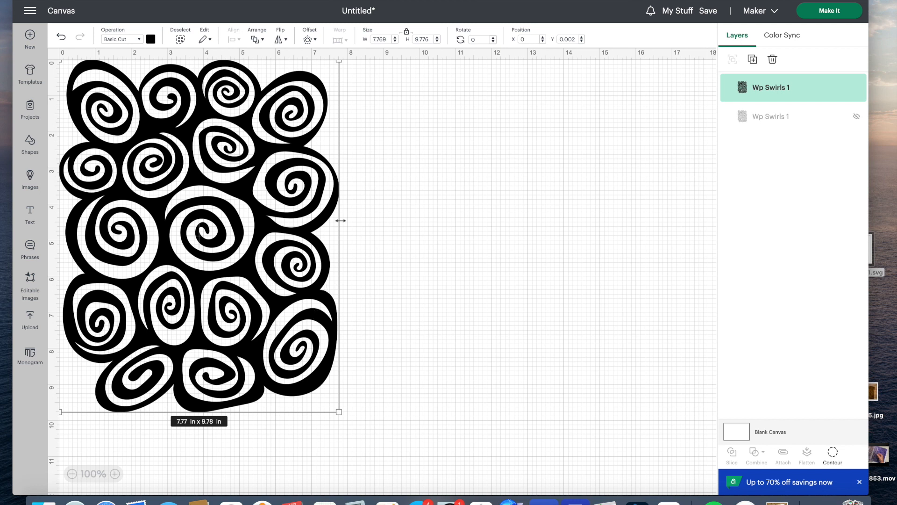
{"action": "left_click_drag", "start_coordinate": [253, 281], "coordinate": [300, 293]}
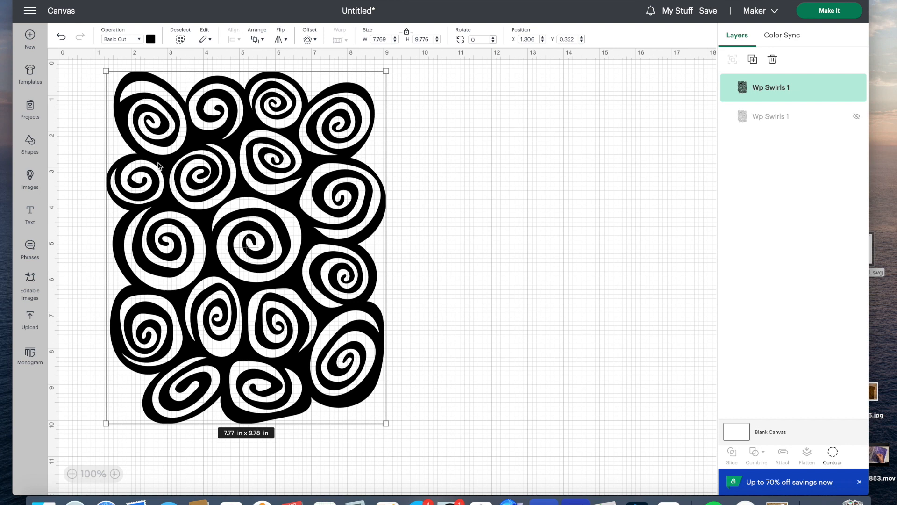
{"action": "left_click_drag", "start_coordinate": [184, 143], "coordinate": [140, 132]}
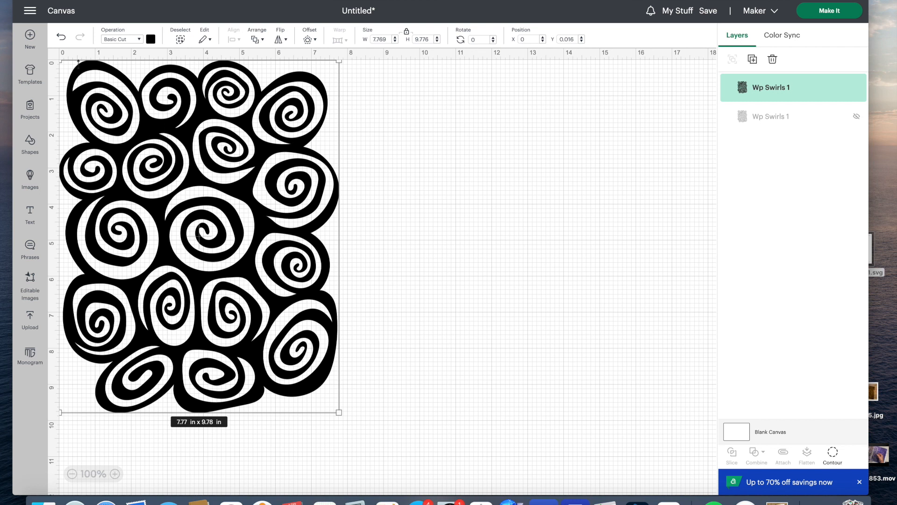
- Start preparing the swirls design for cutting with Make It
{"action": "left_click", "coordinate": [822, 11]}
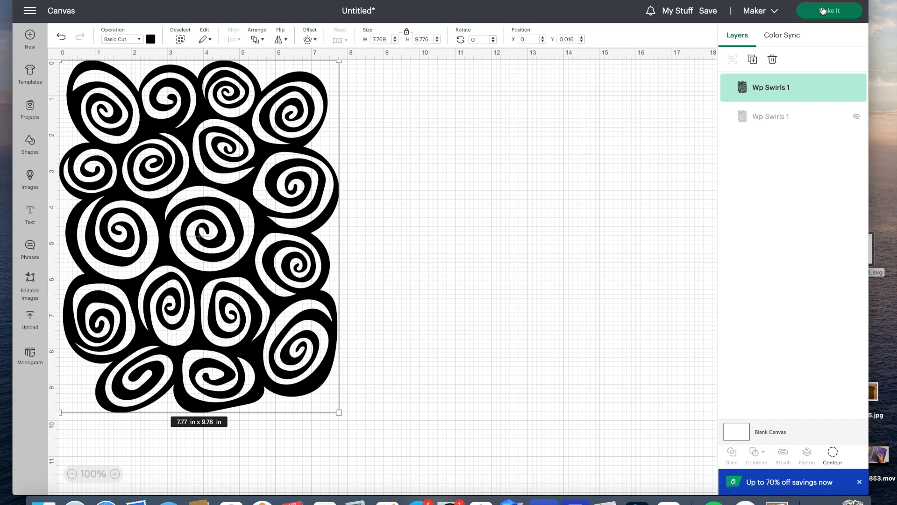